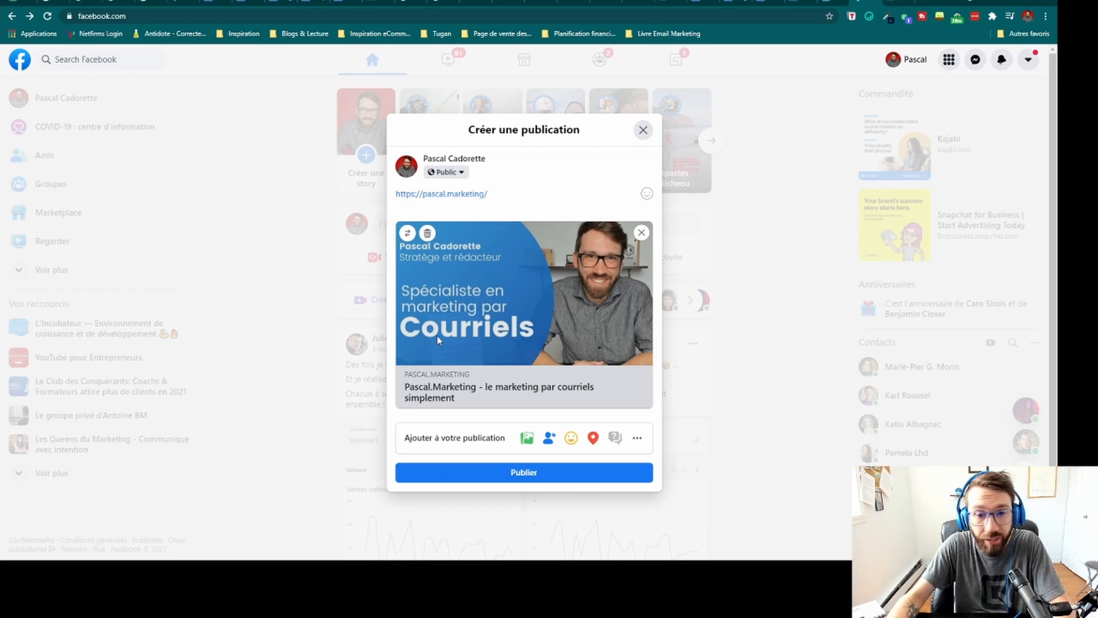
# Switch to the Simvoly site editor and examine the site title in the website's general settings
pyautogui.click(60, 1)
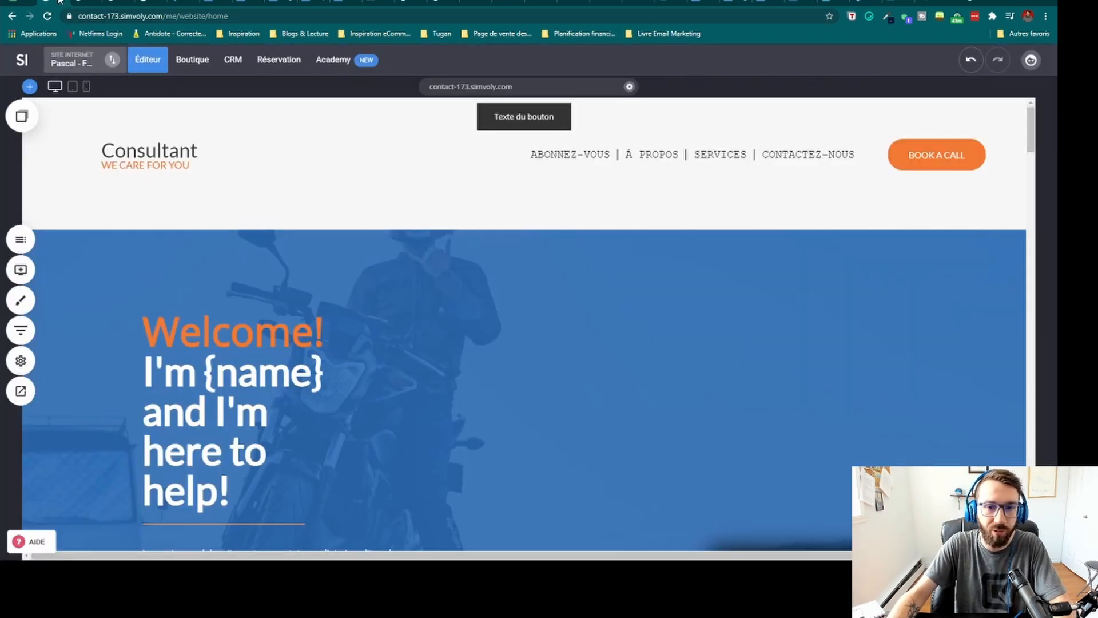
pyautogui.scroll(-1, 612, 318)
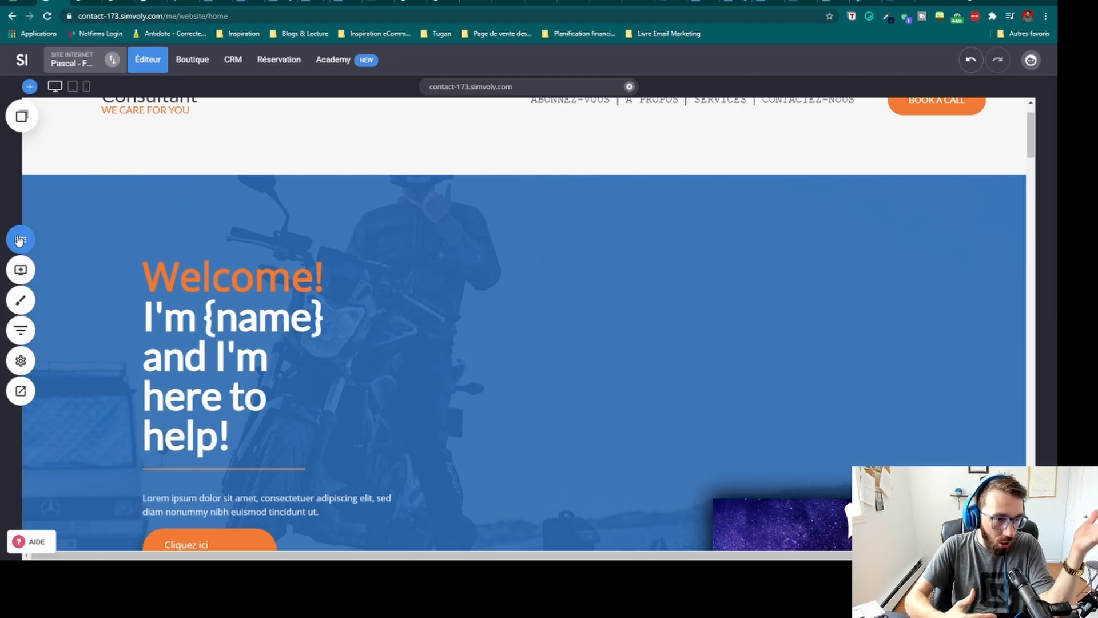
pyautogui.click(22, 362)
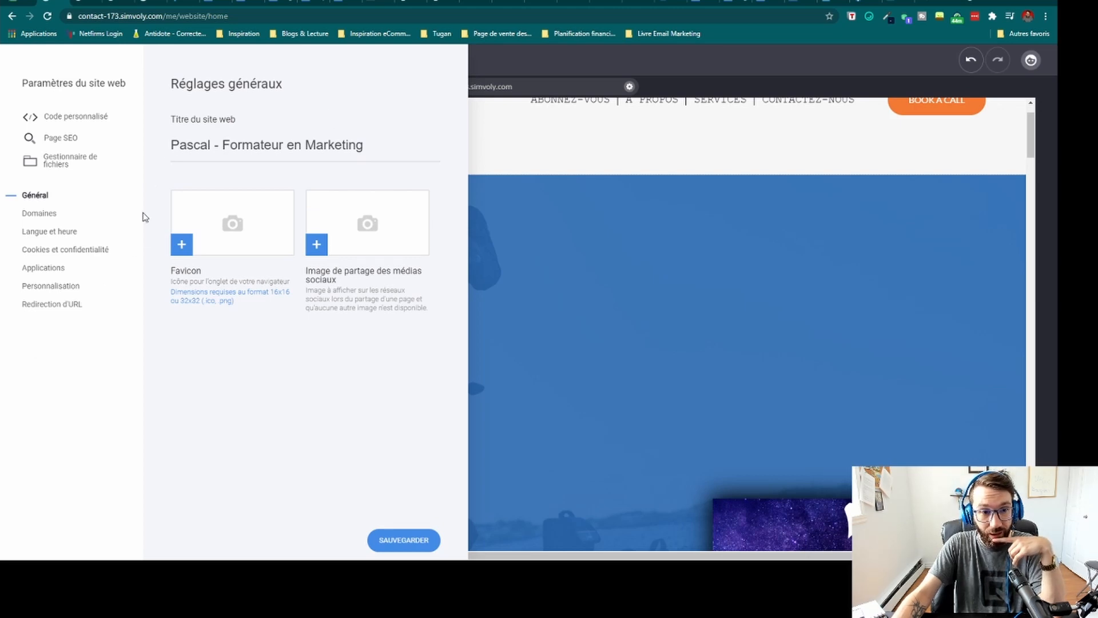
pyautogui.click(308, 147)
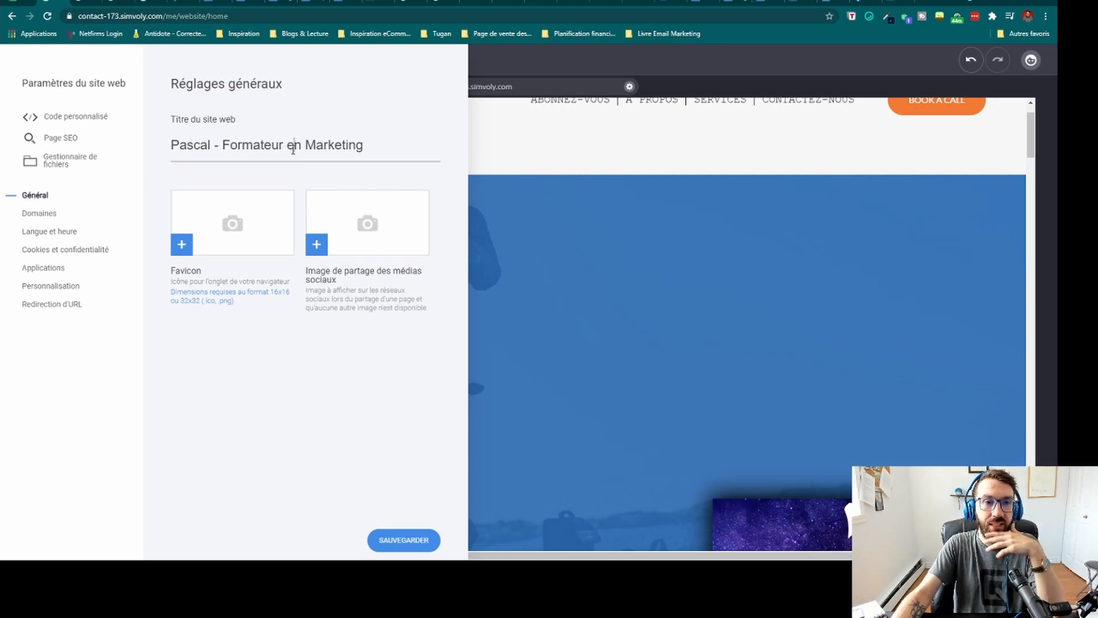
pyautogui.tripleClick(292, 149)
# Compare the site title and social sharing image settings with the link preview in the draft Facebook post
pyautogui.click(866, 2)
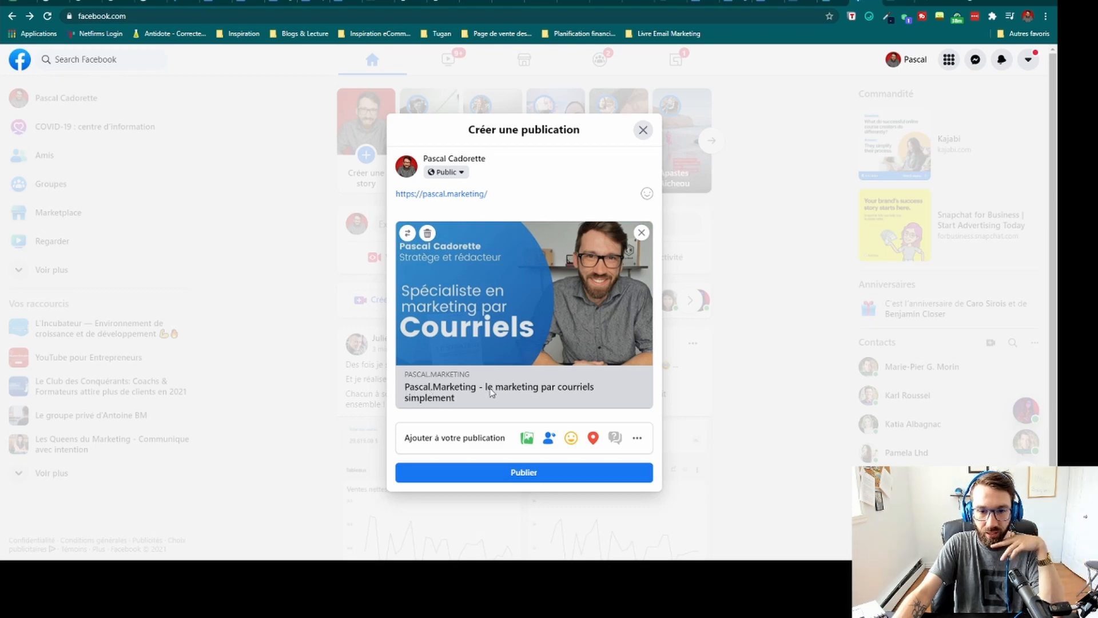
pyautogui.click(43, 4)
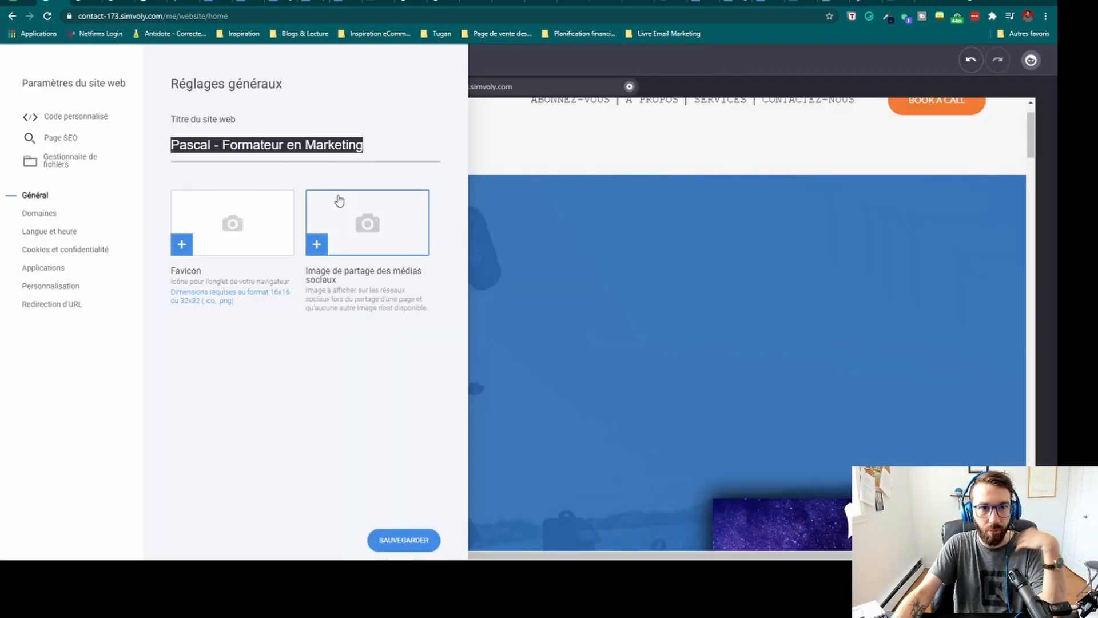
pyautogui.tripleClick(238, 147)
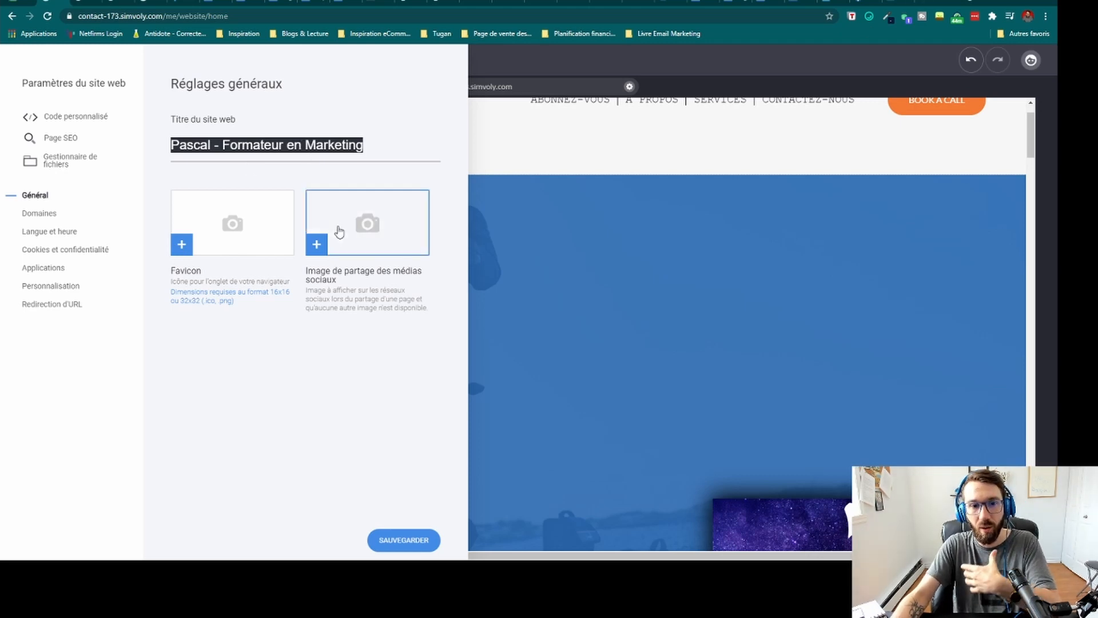
pyautogui.click(307, 270)
pyautogui.moveTo(307, 270); pyautogui.dragTo(424, 309)
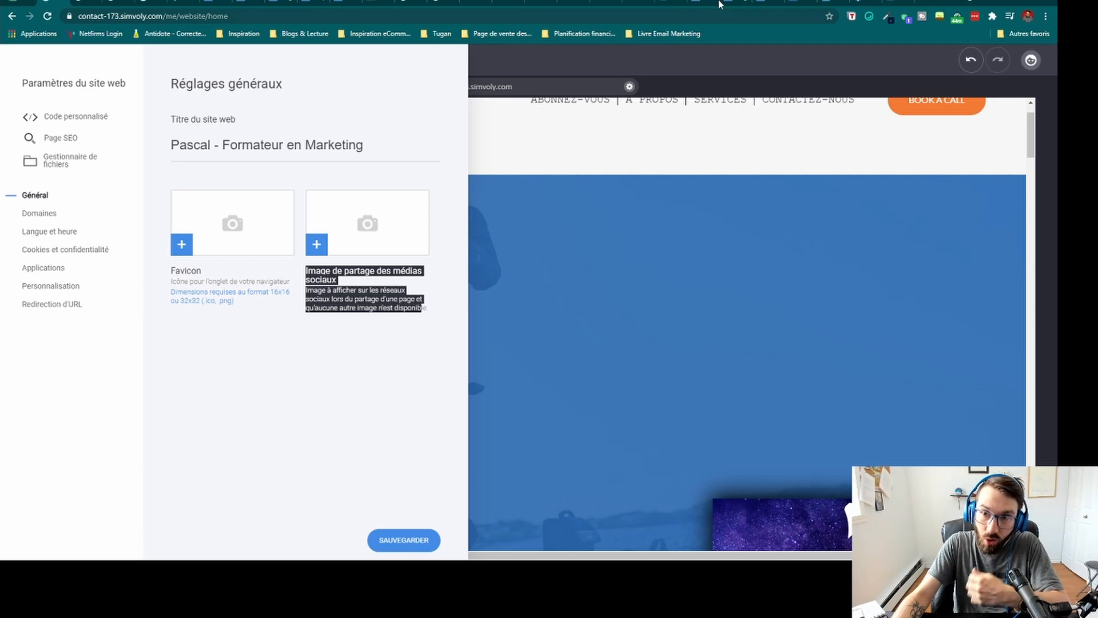
pyautogui.click(870, 3)
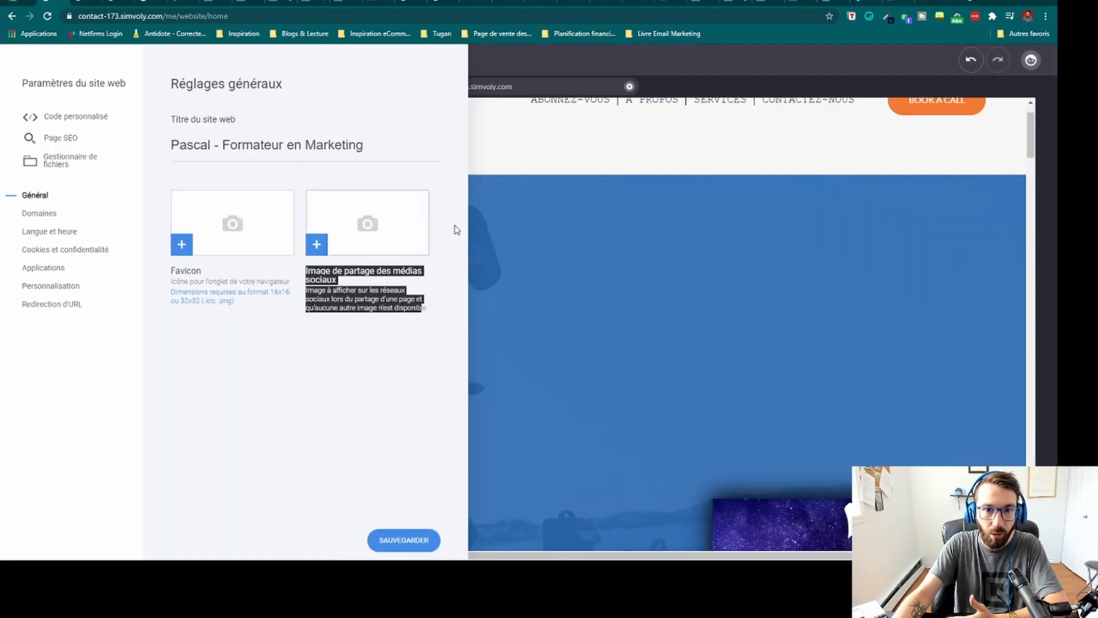
# Set the motorcycle photo from the Images folder as the site's social media sharing image and save the general settings
pyautogui.click(395, 230)
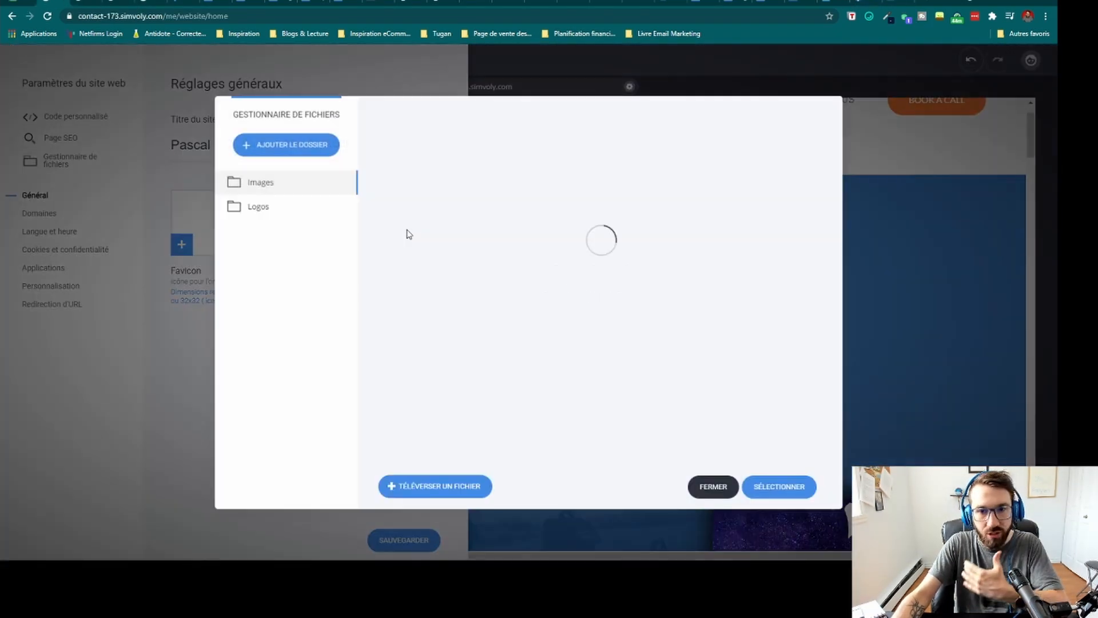
pyautogui.click(596, 166)
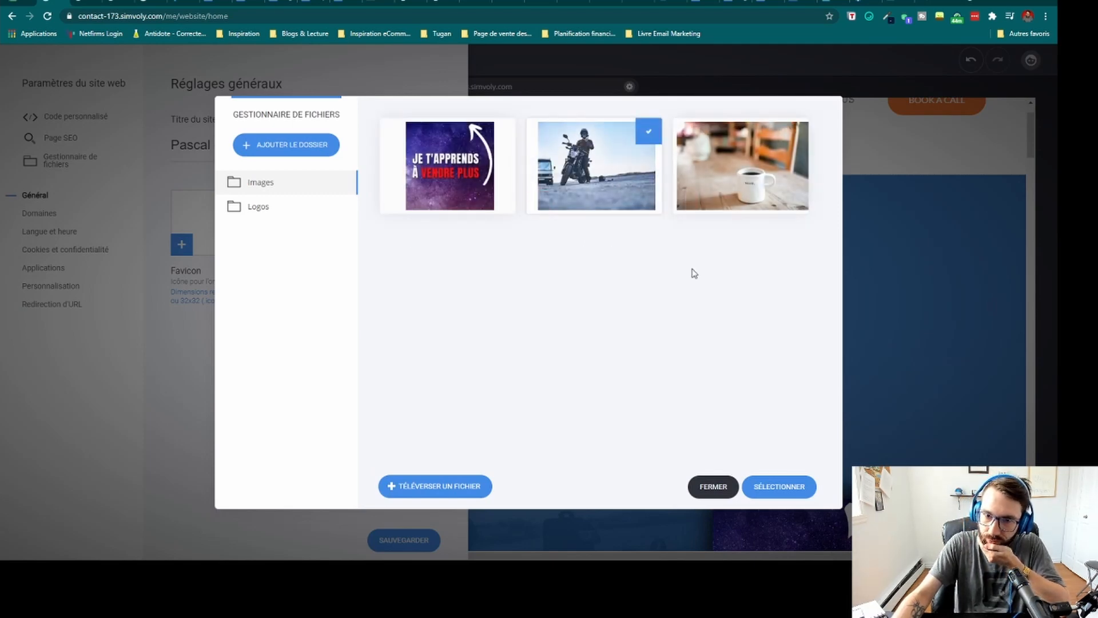
pyautogui.click(779, 488)
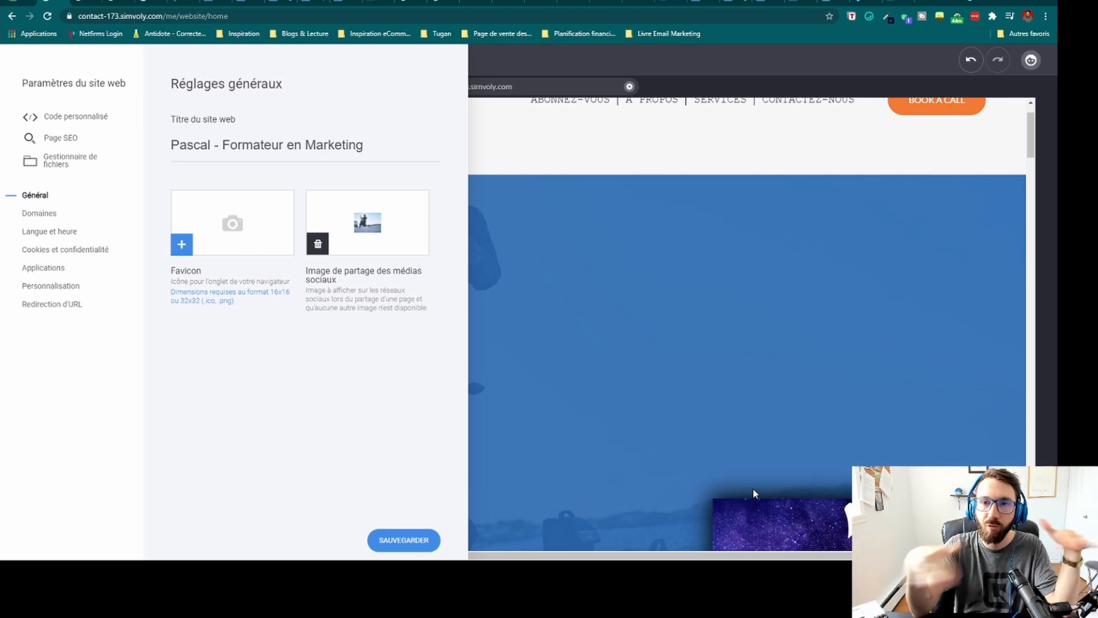
pyautogui.click(417, 543)
pyautogui.click(554, 370)
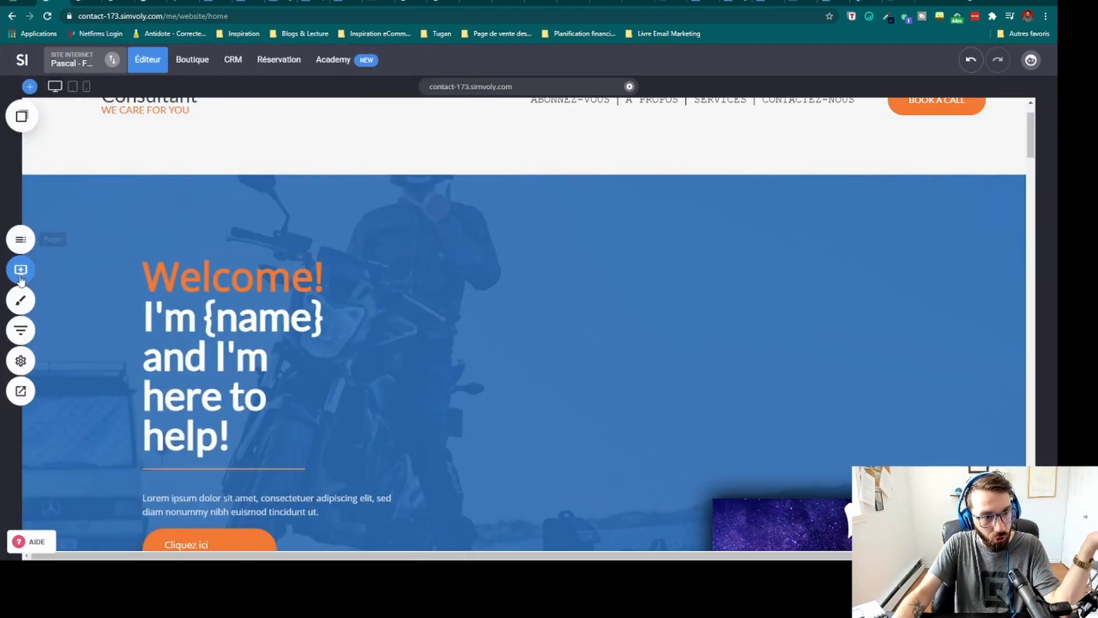
# Reopen the website's general settings to review the site title and social sharing image, leaving them unsaved
pyautogui.click(20, 361)
pyautogui.moveTo(172, 148); pyautogui.dragTo(402, 142)
pyautogui.tripleClick(365, 145)
pyautogui.click(372, 220)
pyautogui.click(710, 489)
pyautogui.click(626, 240)
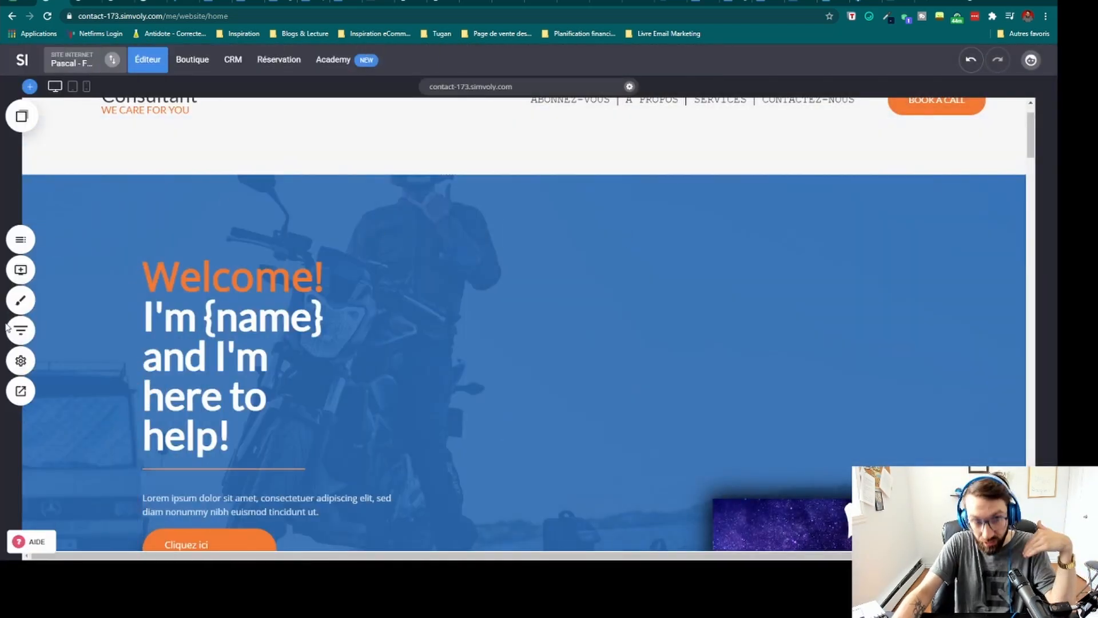
# Examine the site's page list and the title shown in the Facebook link preview
pyautogui.click(12, 239)
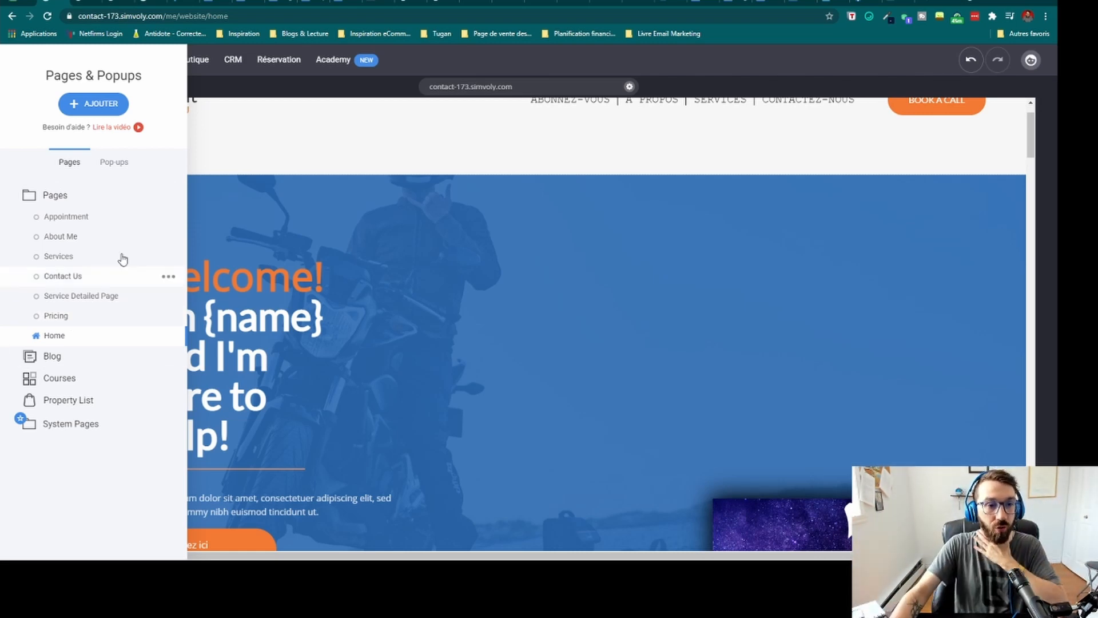
pyautogui.click(899, 2)
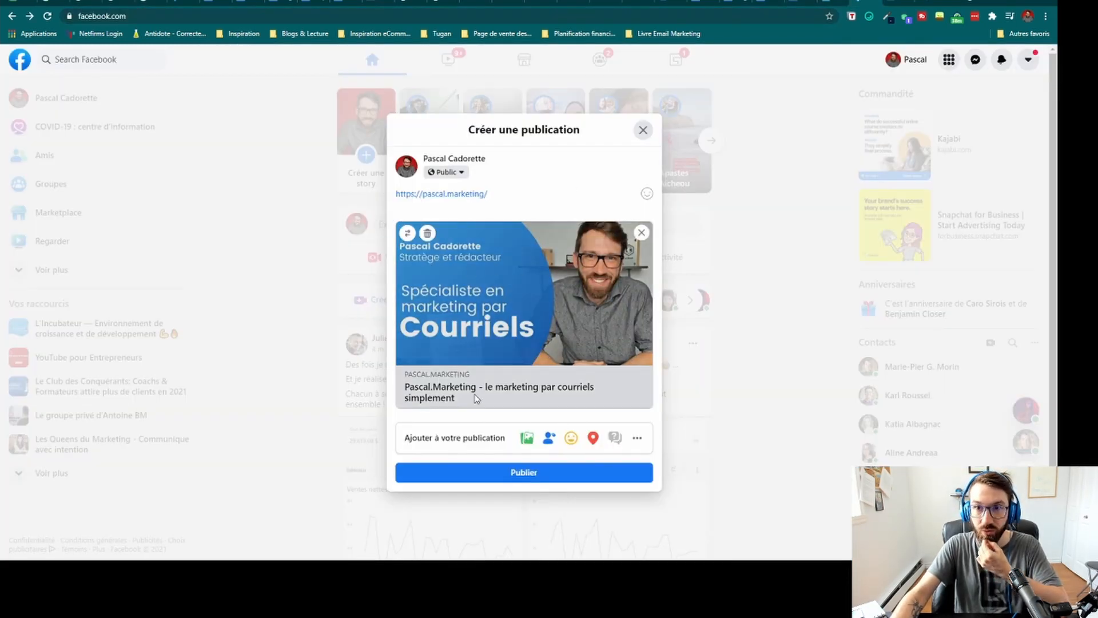
pyautogui.click(56, 2)
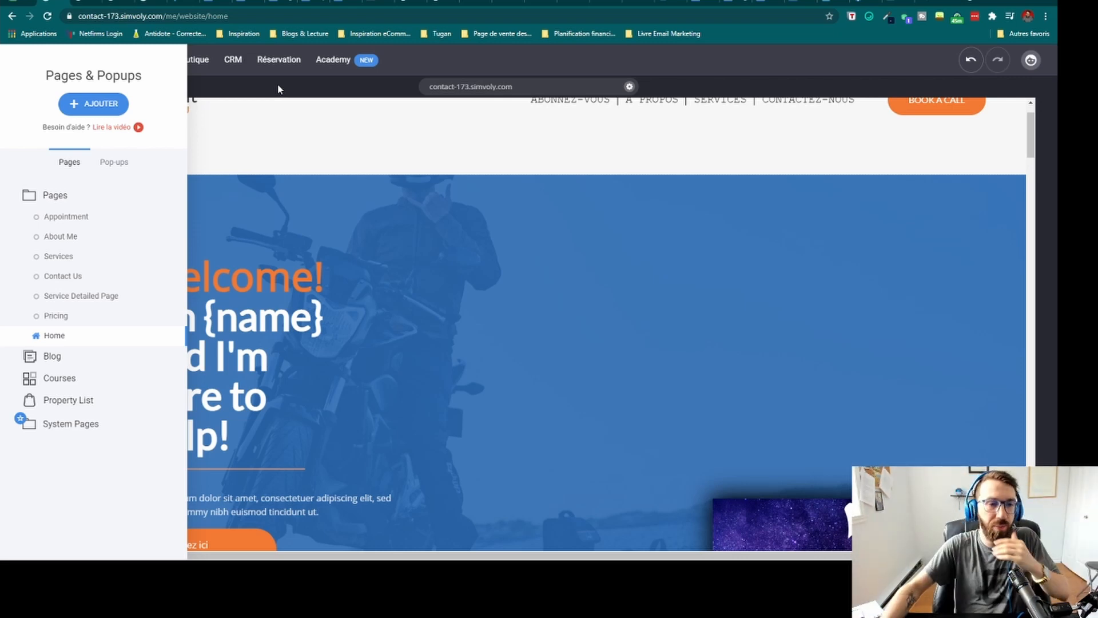
pyautogui.click(245, 157)
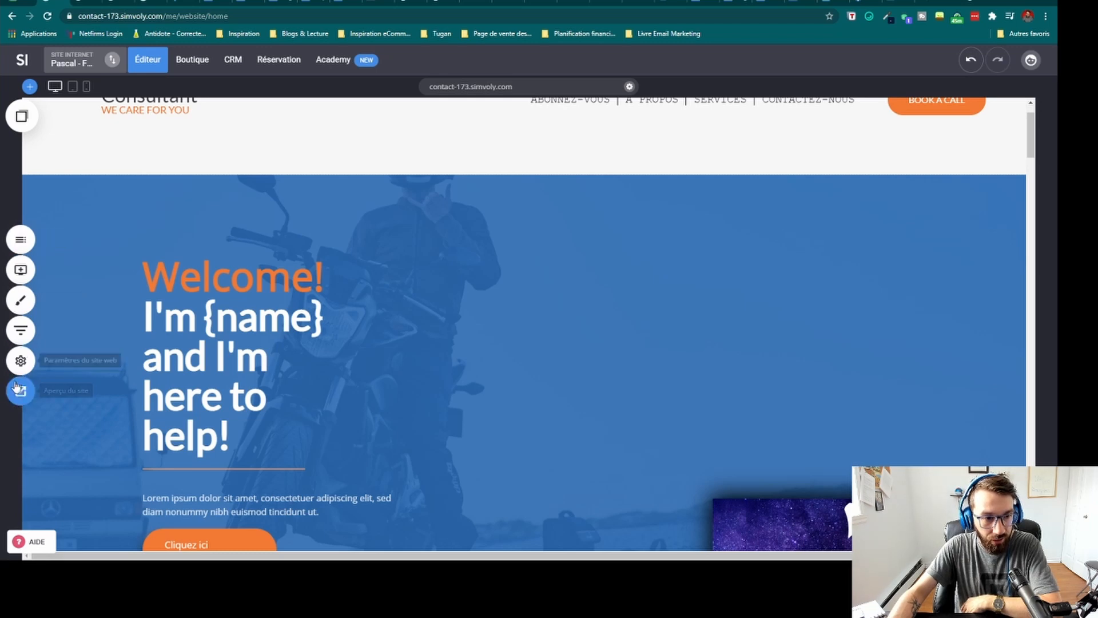
# Rename the Appointment page to the trainer's full name followed by "- Formateur en marketing" and copy that name
pyautogui.click(19, 241)
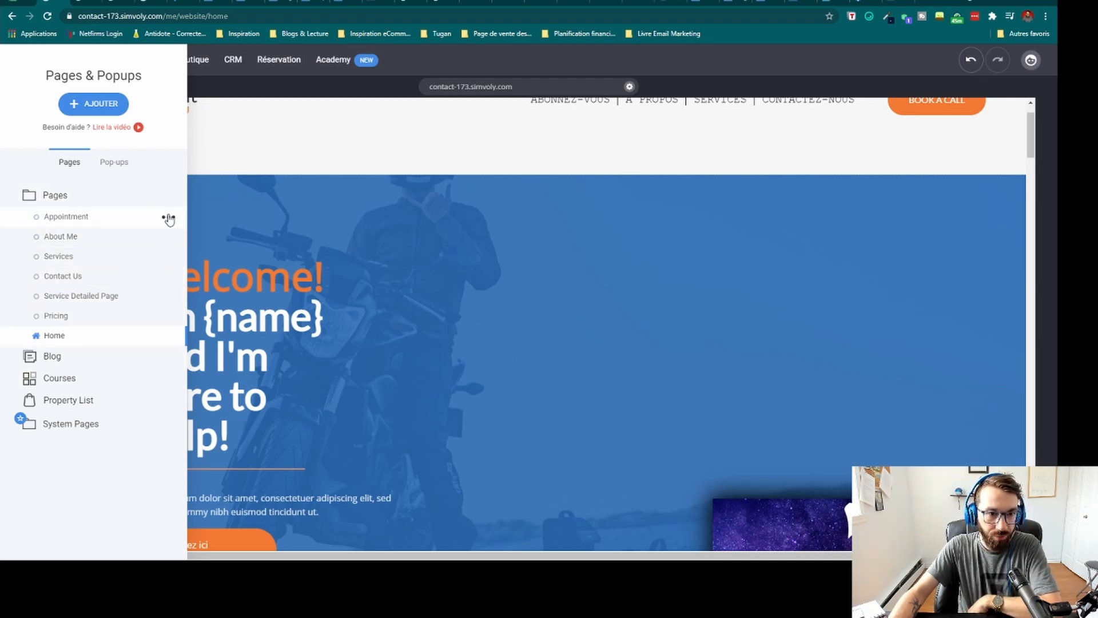
pyautogui.click(168, 215)
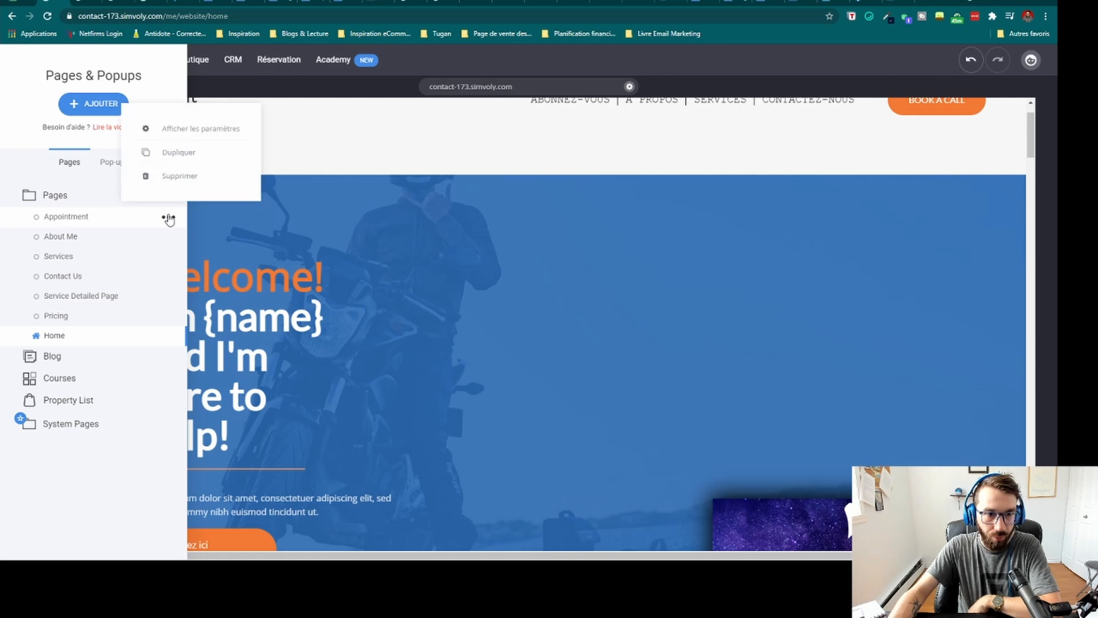
pyautogui.click(167, 132)
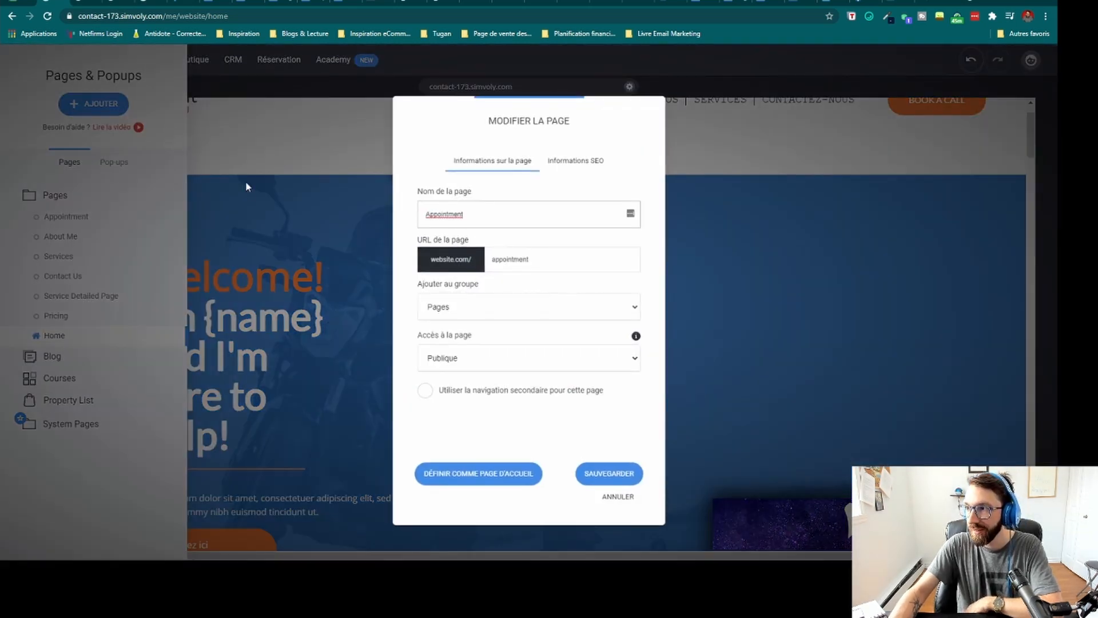
pyautogui.moveTo(510, 216); pyautogui.dragTo(269, 193)
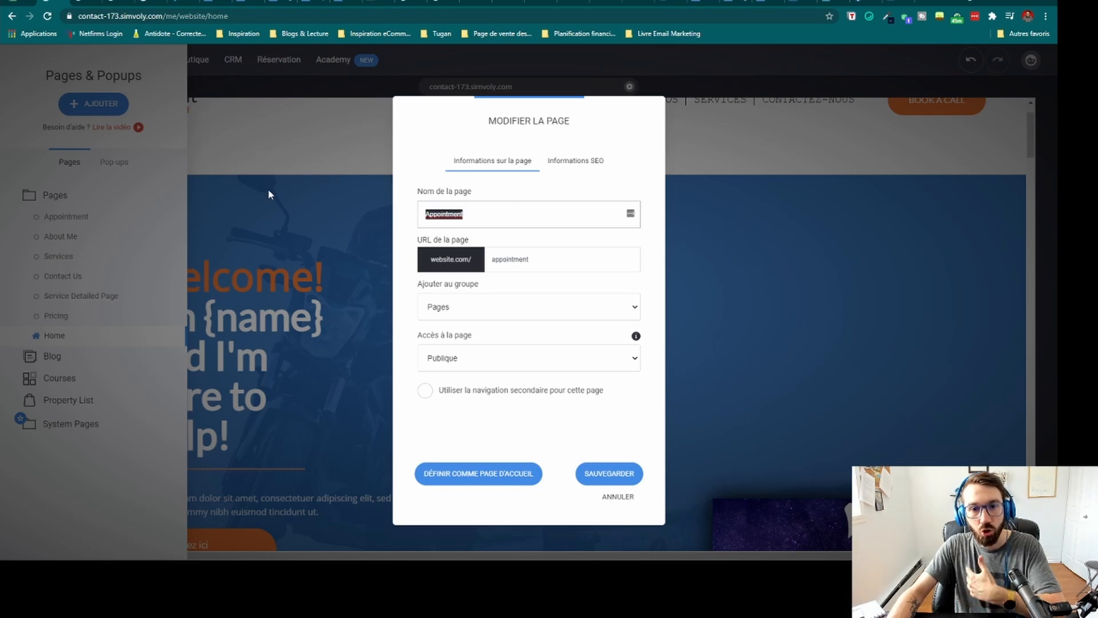
pyautogui.write('P')
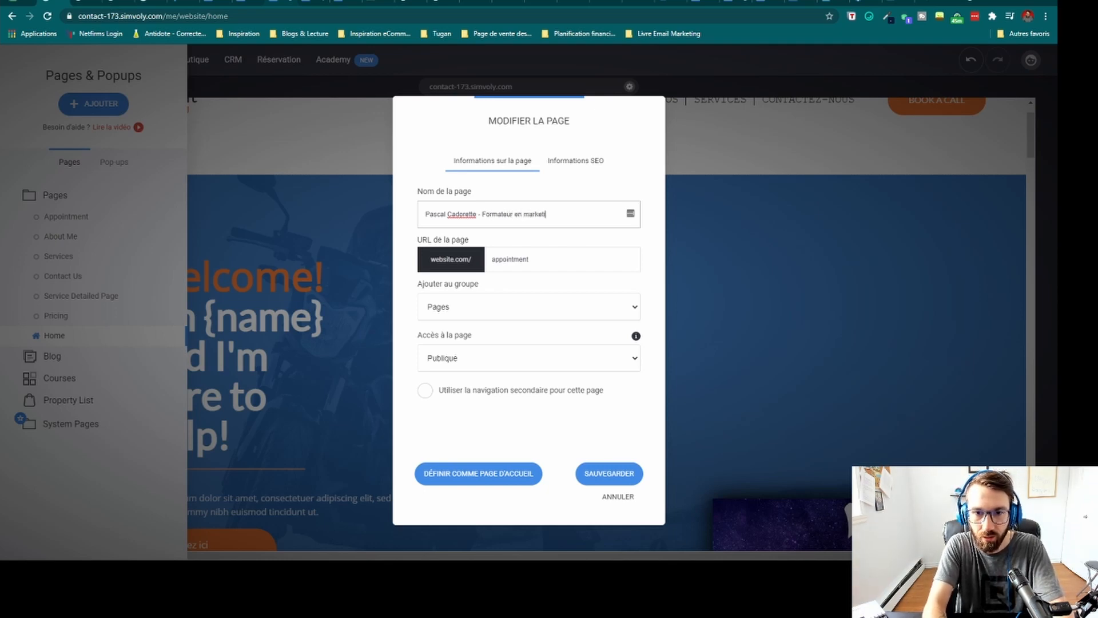
pyautogui.hotkey('ctrl', 'a')
pyautogui.hotkey('ctrl', 'c')
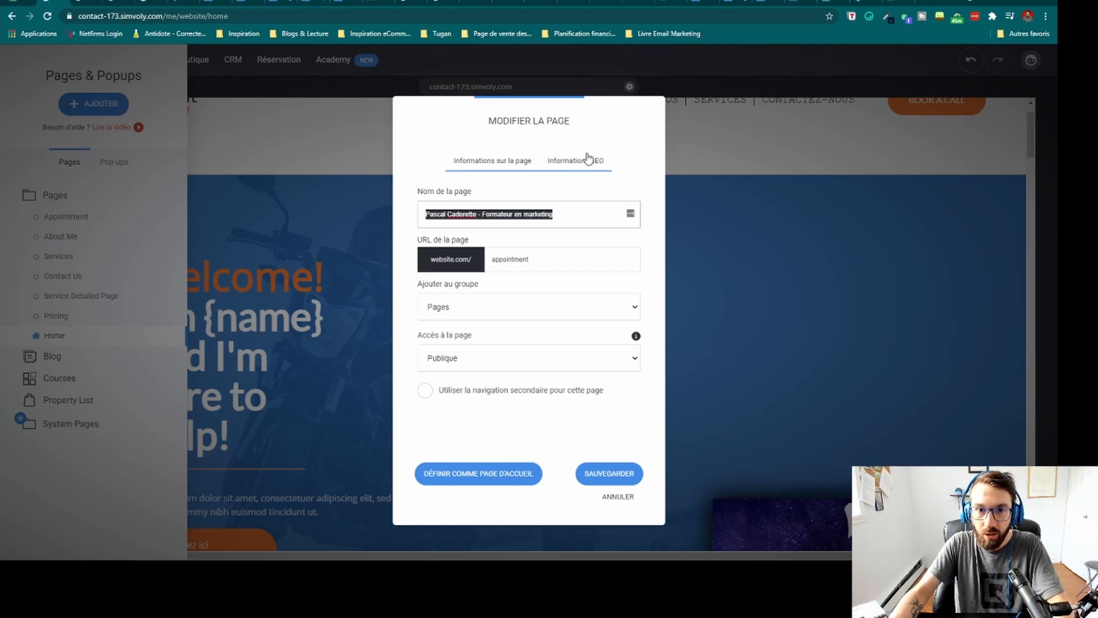
# Paste the copied page name as both the page title and the meta description in the page's SEO information
pyautogui.click(588, 161)
pyautogui.doubleClick(454, 240)
pyautogui.hotkey('ctrl', 'v')
pyautogui.click(466, 290)
pyautogui.hotkey('ctrl', 'v')
pyautogui.hotkey('ctrl', 'shift', 'Left')
pyautogui.hotkey('ctrl', 'shift', 'Left')
pyautogui.hotkey('ctrl', 'a')
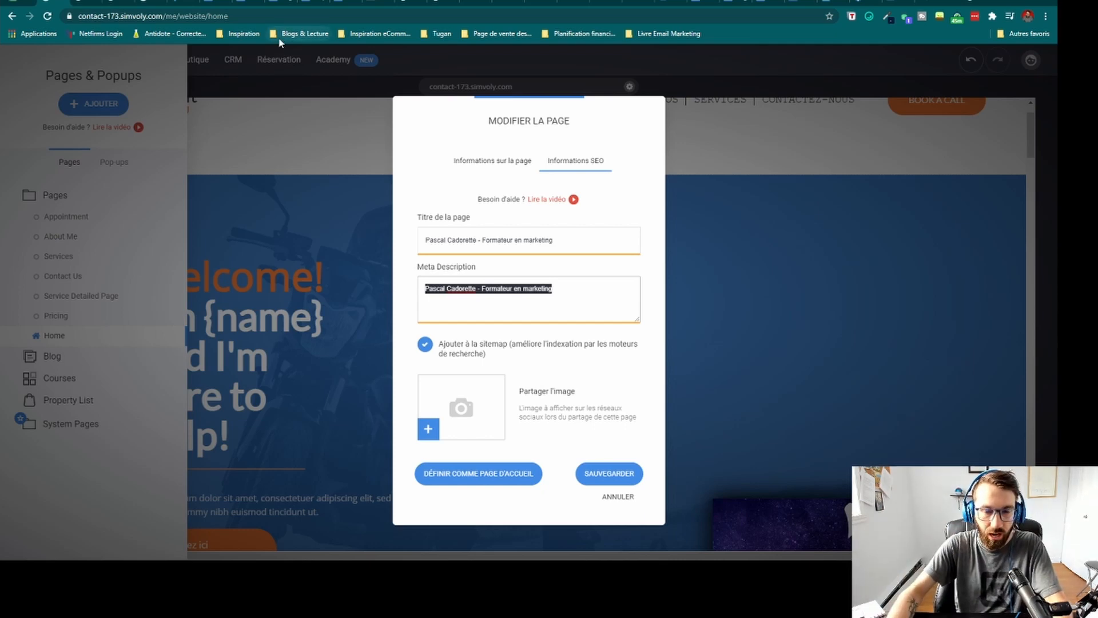
pyautogui.click(482, 239)
pyautogui.hotkey('ctrl', 'a')
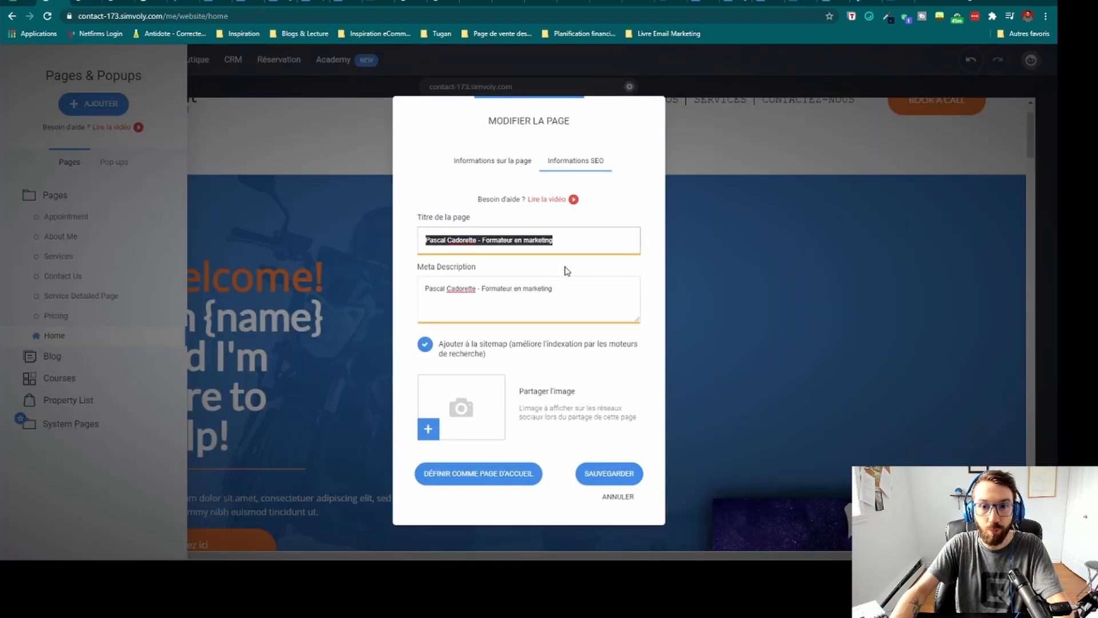
pyautogui.click(555, 244)
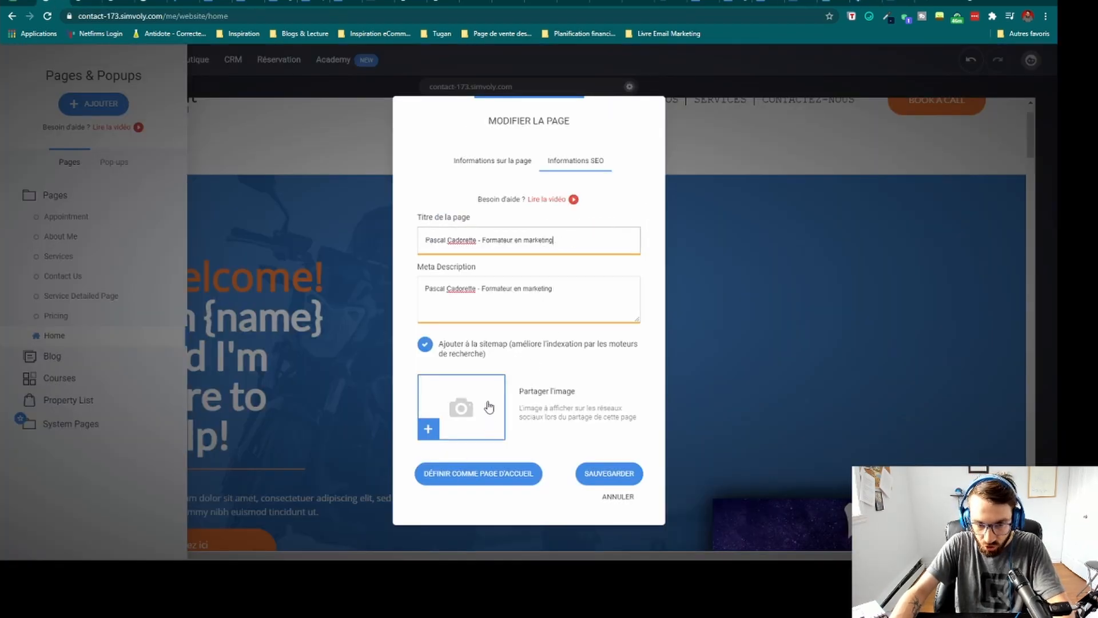
# Set the coffee mug photo as the page's sharing image and save the page changes
pyautogui.click(457, 409)
pyautogui.click(735, 189)
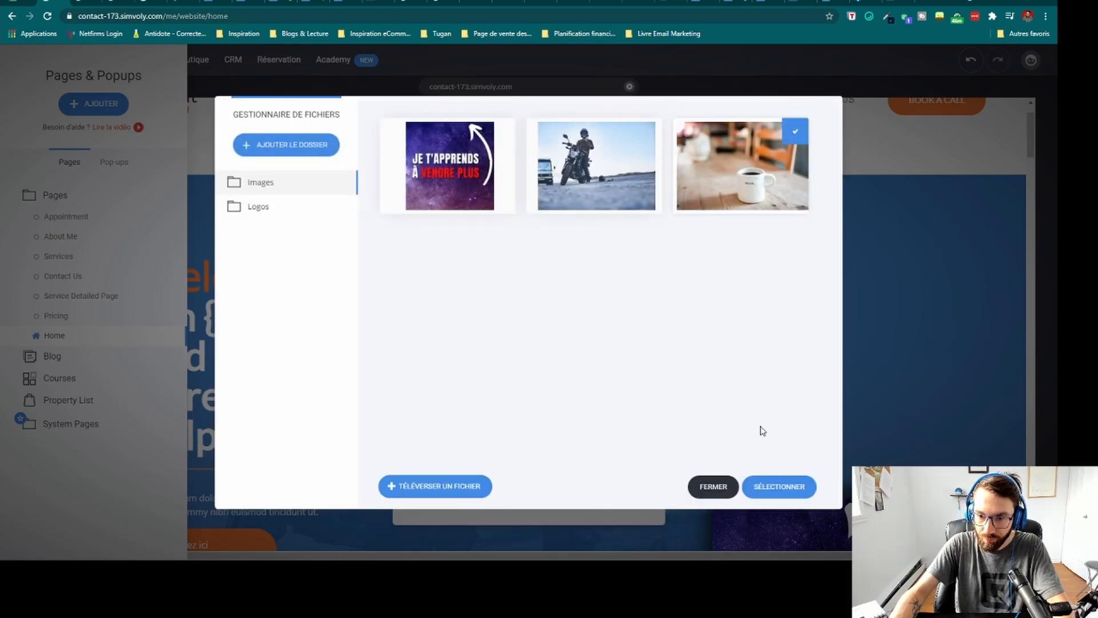
pyautogui.click(763, 485)
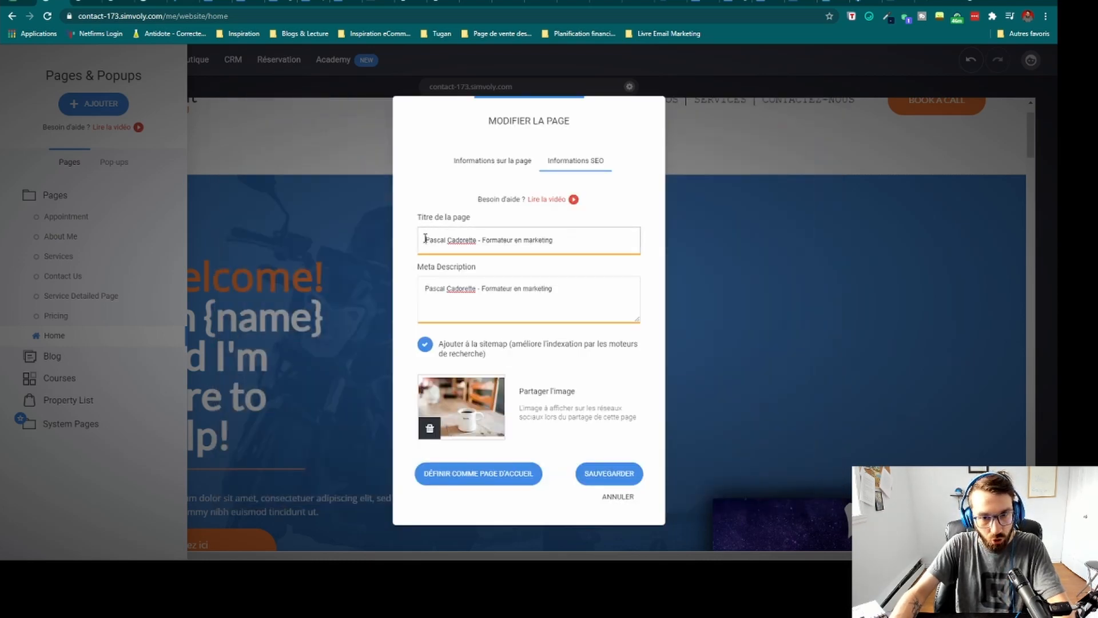
pyautogui.moveTo(424, 238); pyautogui.dragTo(627, 246)
pyautogui.moveTo(554, 289); pyautogui.dragTo(367, 287)
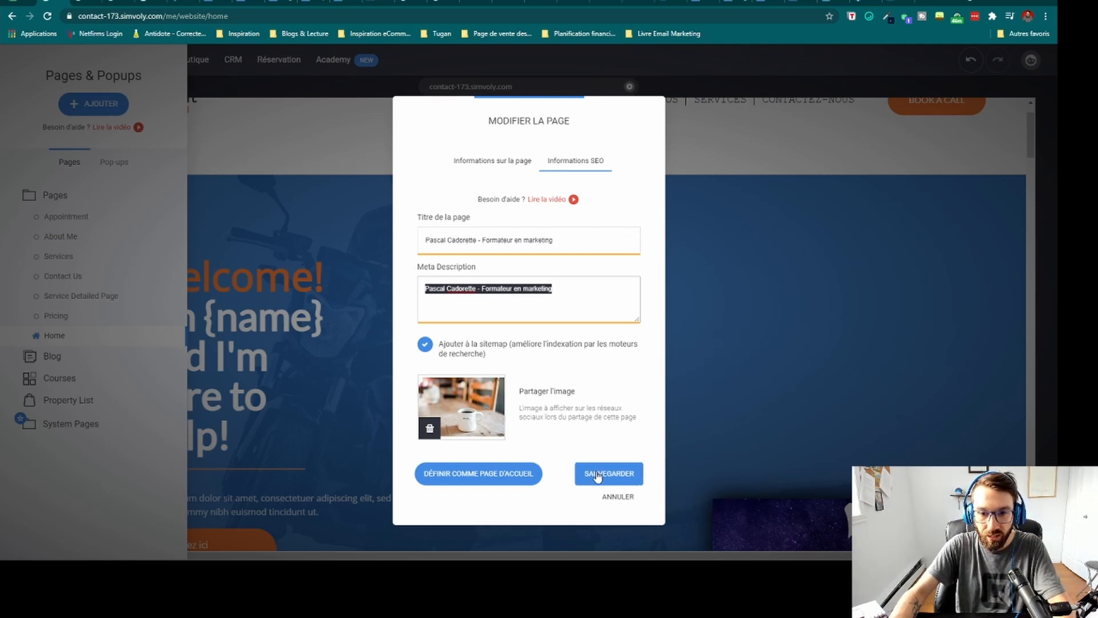
pyautogui.click(601, 474)
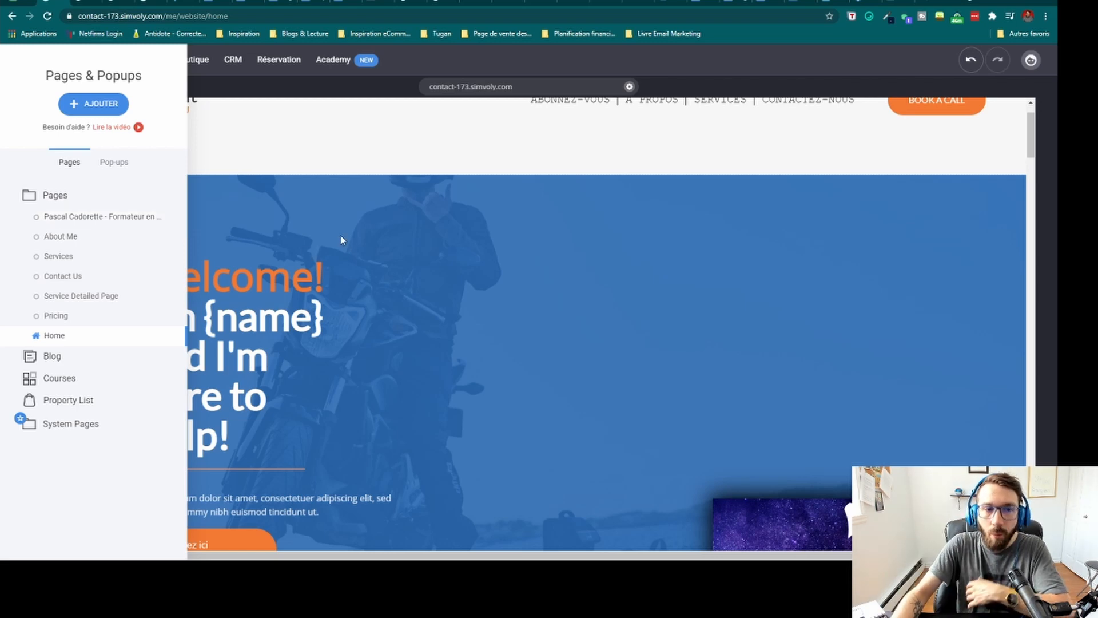
# Review the site title and default sharing image in the website's general settings
pyautogui.click(366, 164)
pyautogui.click(20, 362)
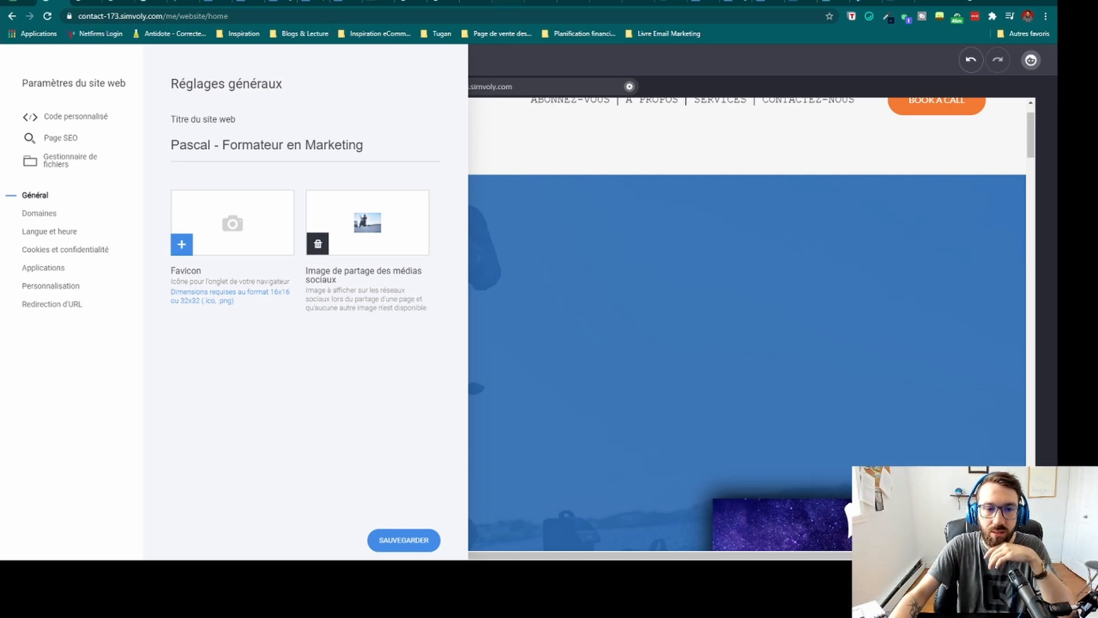
pyautogui.click(626, 178)
# Examine the About Me page's SEO information and cancel without changes
pyautogui.click(32, 263)
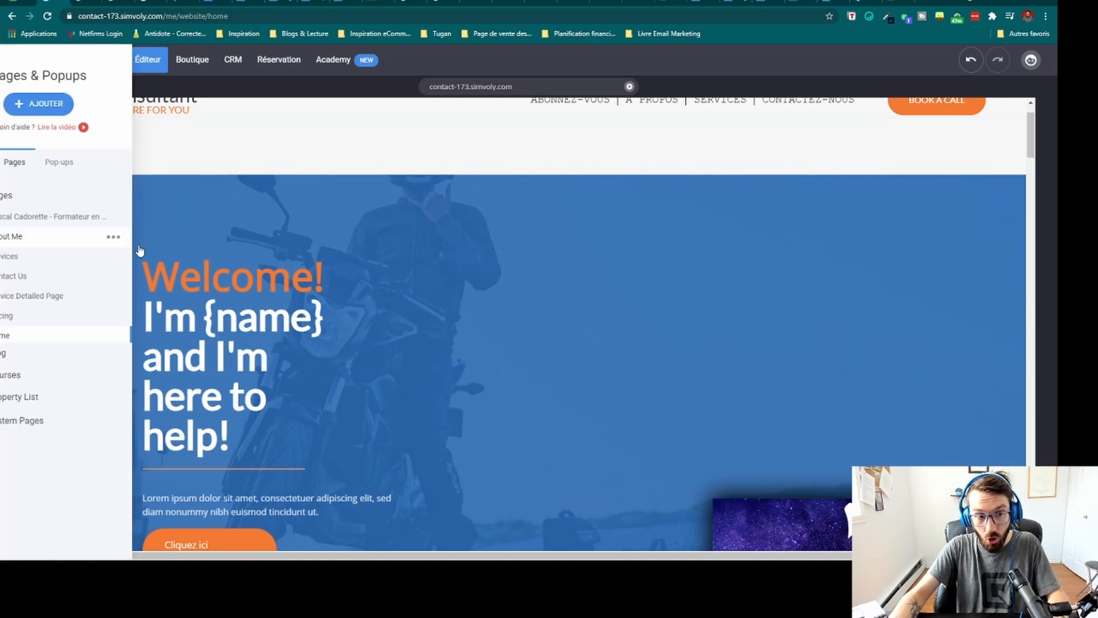
pyautogui.click(170, 241)
pyautogui.click(200, 148)
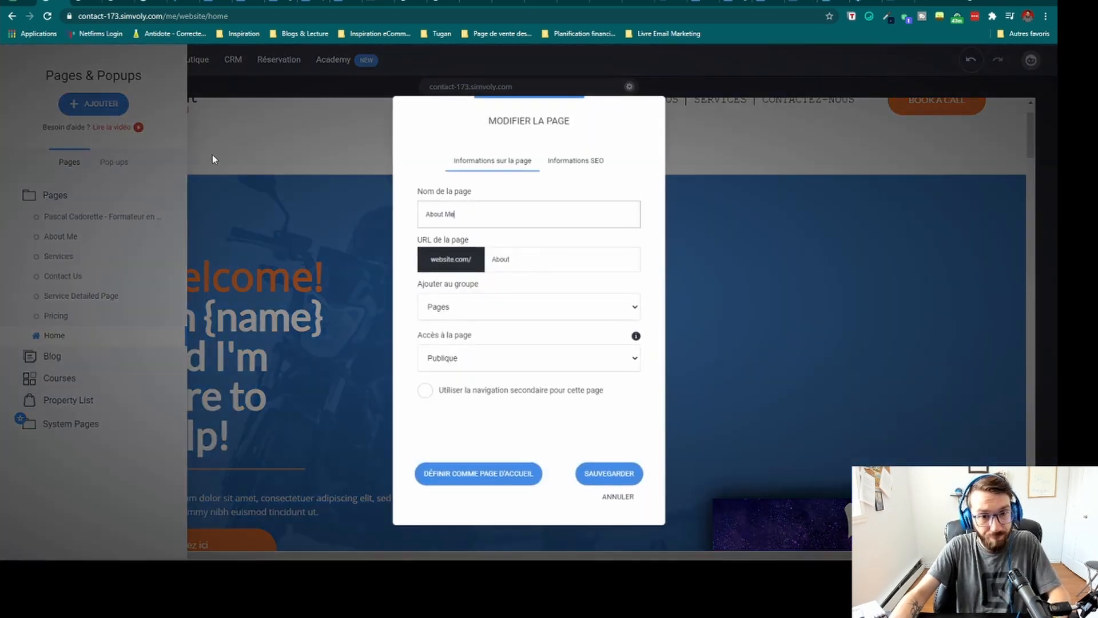
pyautogui.click(568, 163)
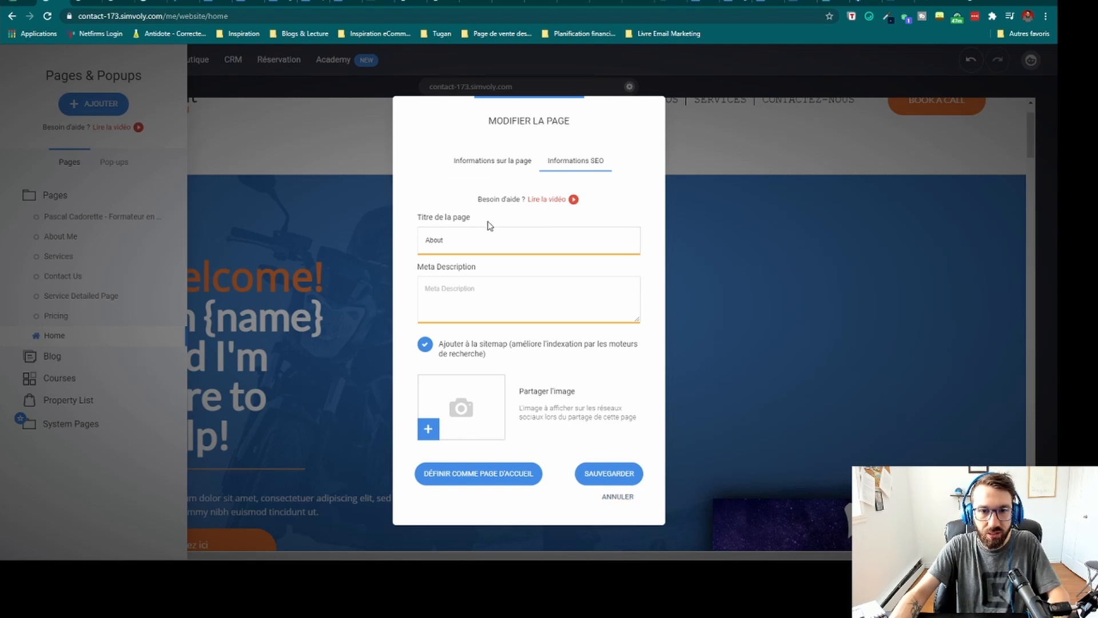
pyautogui.click(623, 503)
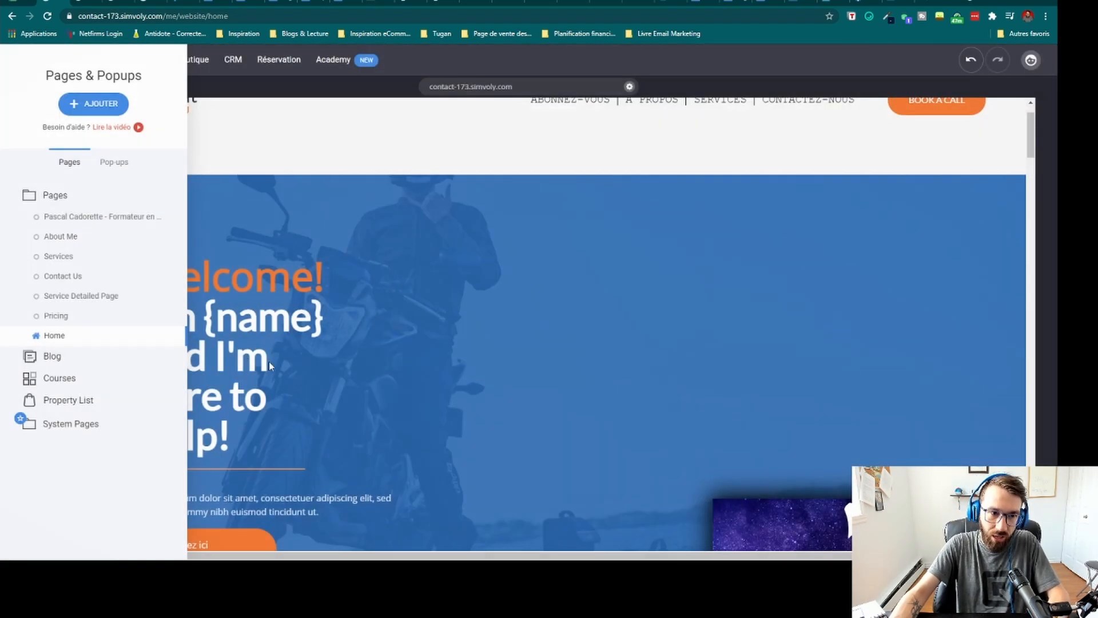
# Reopen the website's general settings and save them
pyautogui.click(16, 367)
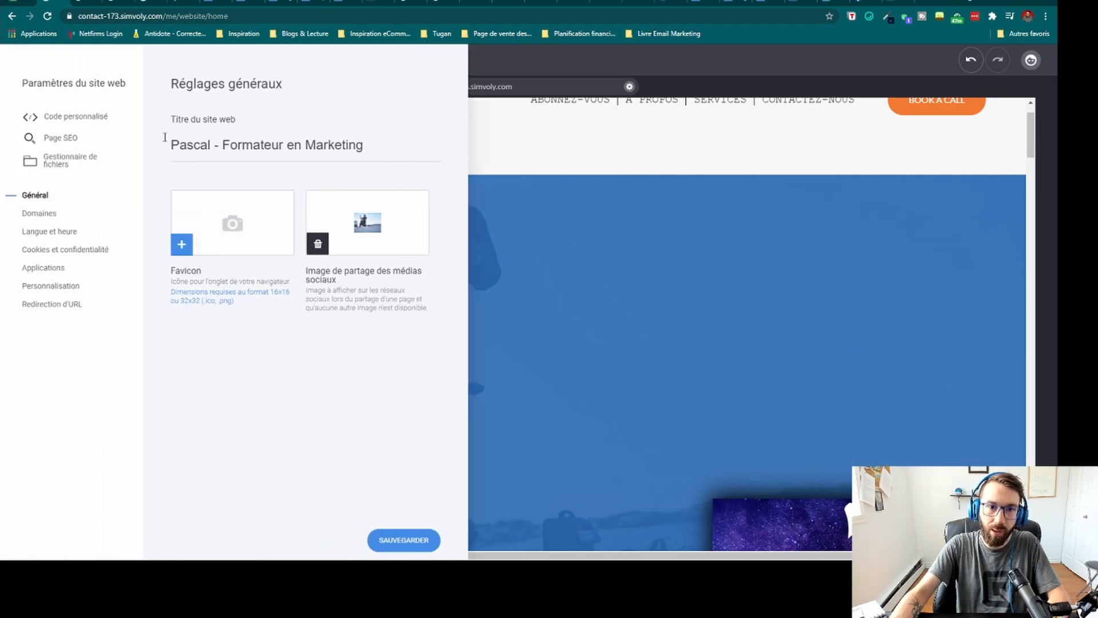
pyautogui.click(377, 549)
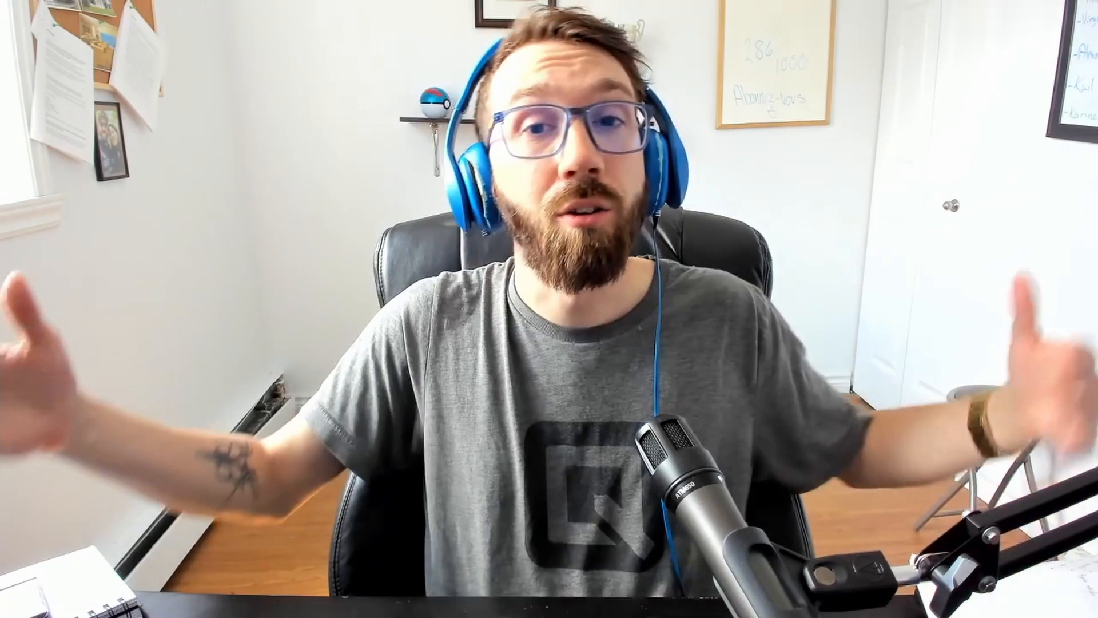